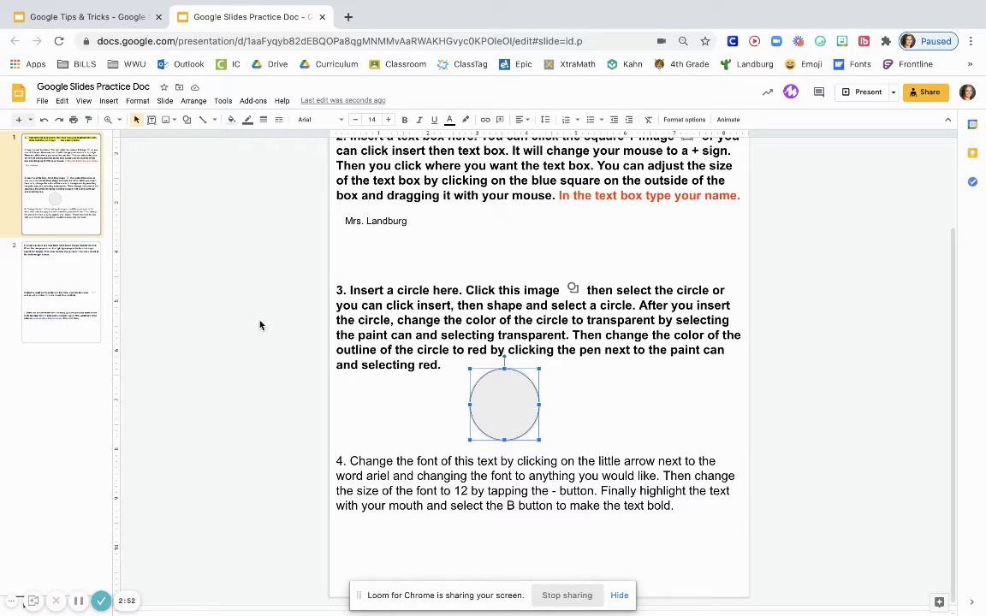
Step: Change the fill of the circle below instruction 3 to transparent
left_click(232, 122)
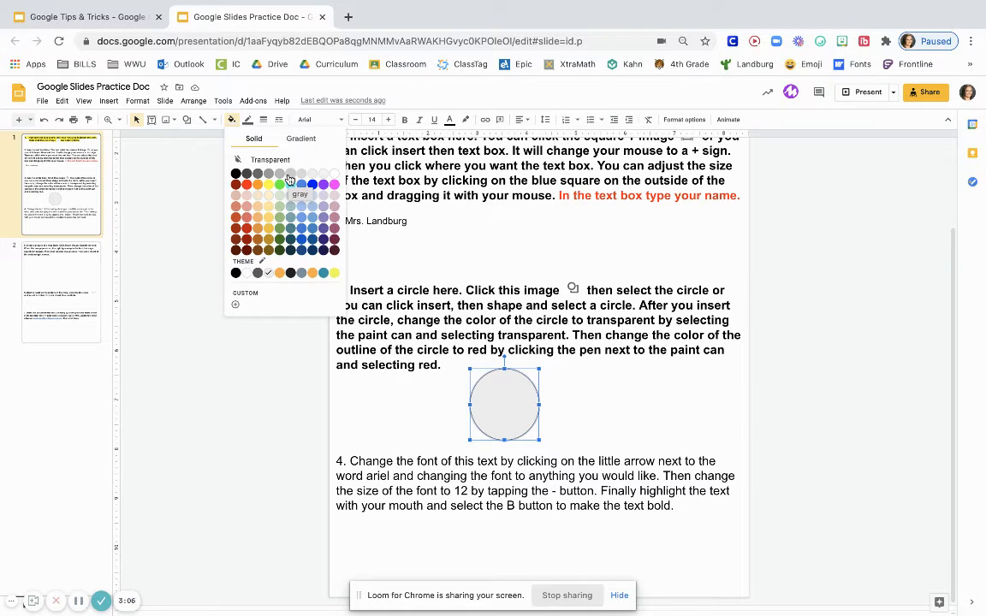
left_click(262, 161)
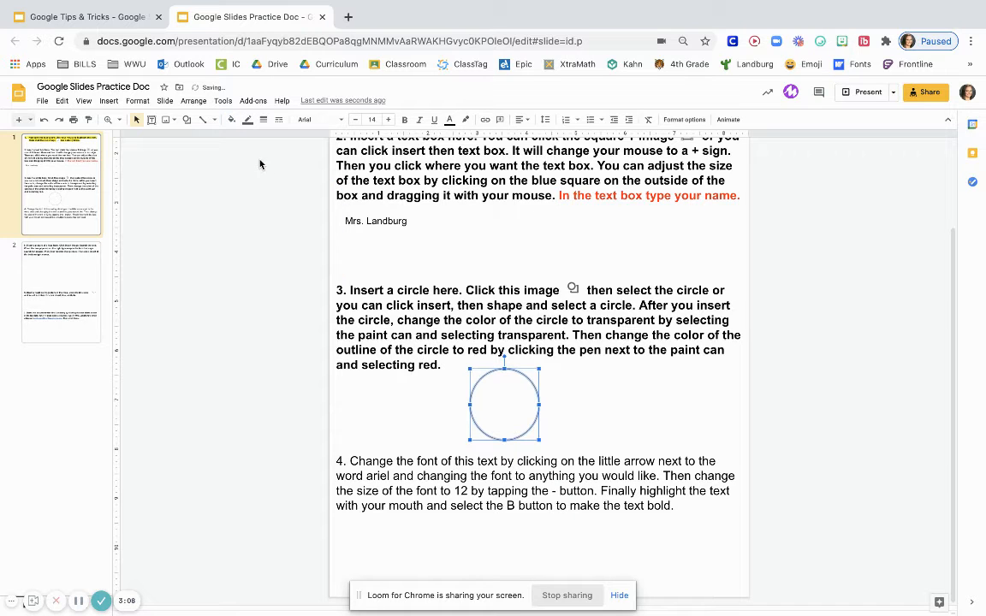
left_click(371, 378)
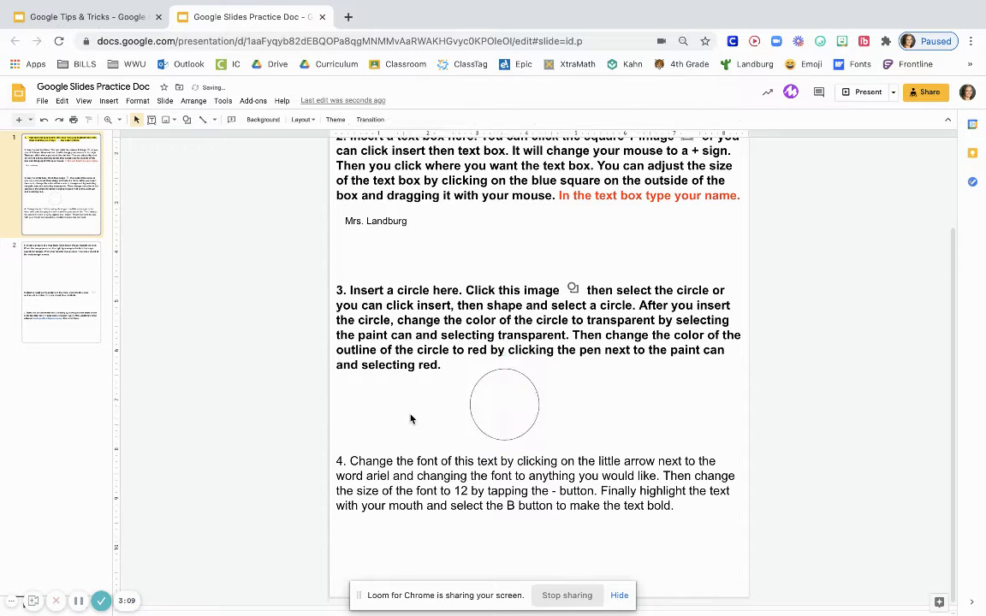
Step: Give the circle below instruction 3 a red outline with a weight of 8px
left_click(505, 413)
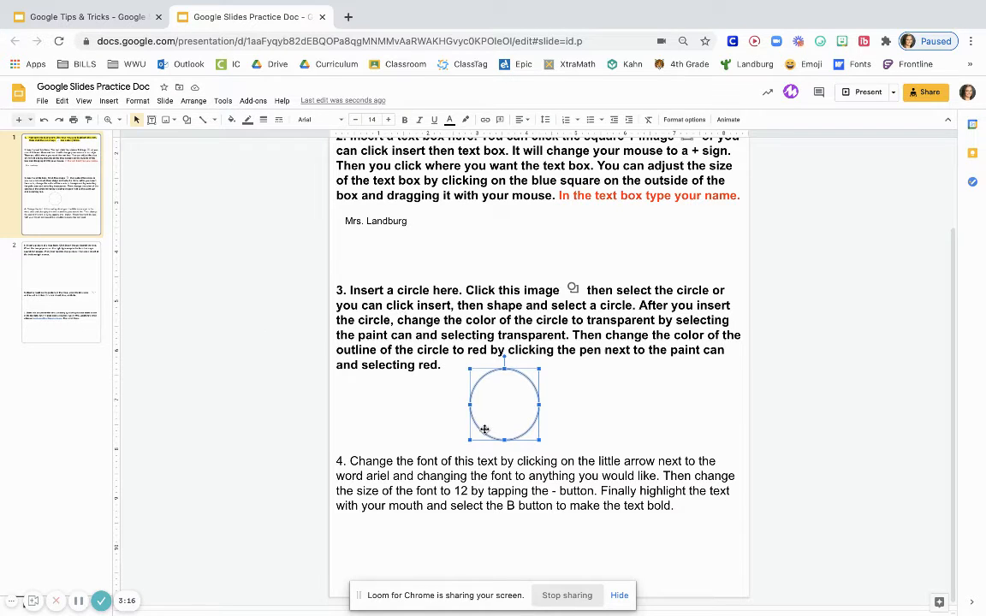
left_click(248, 124)
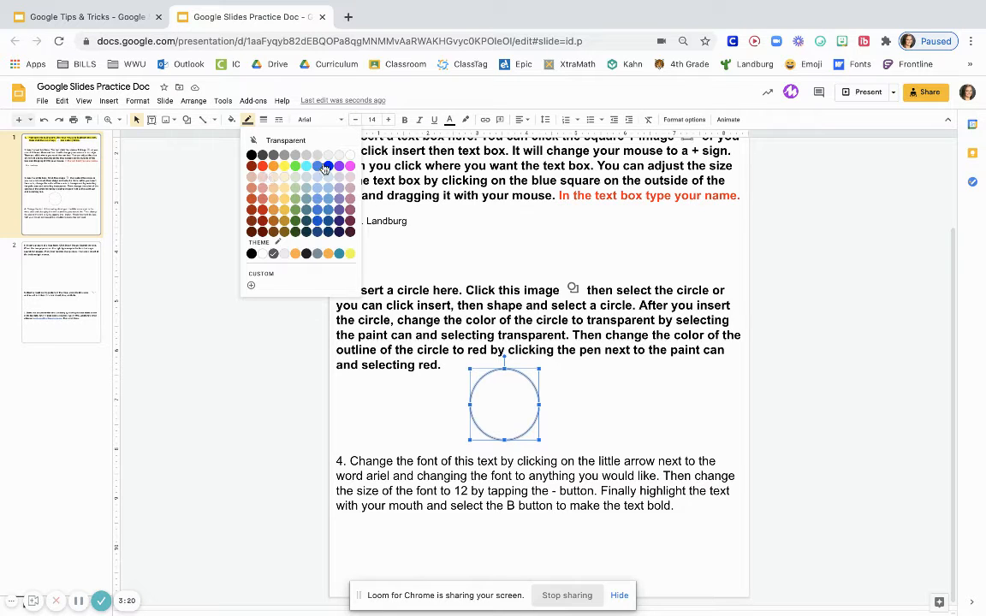
left_click(262, 166)
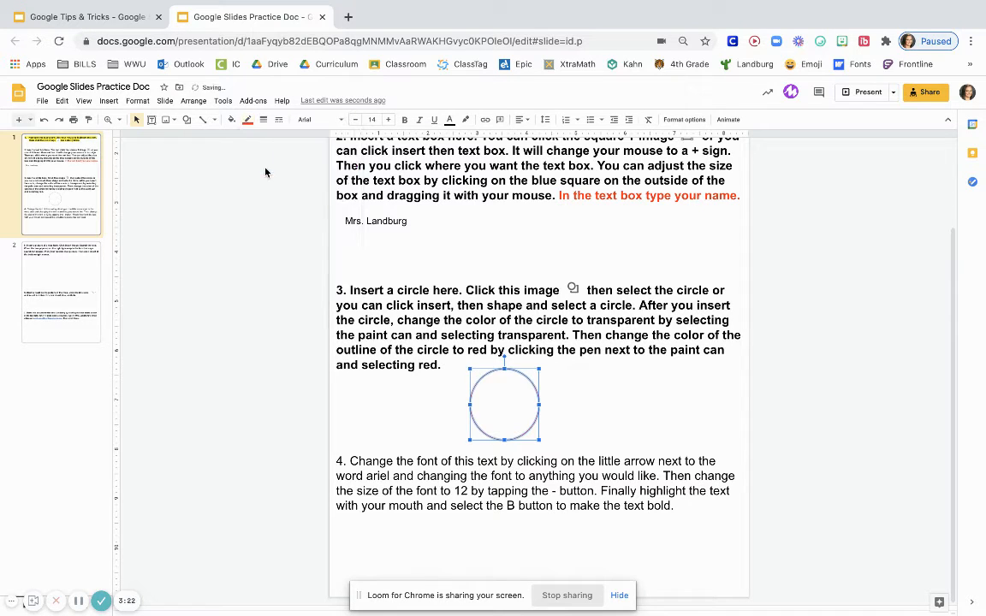
left_click(265, 121)
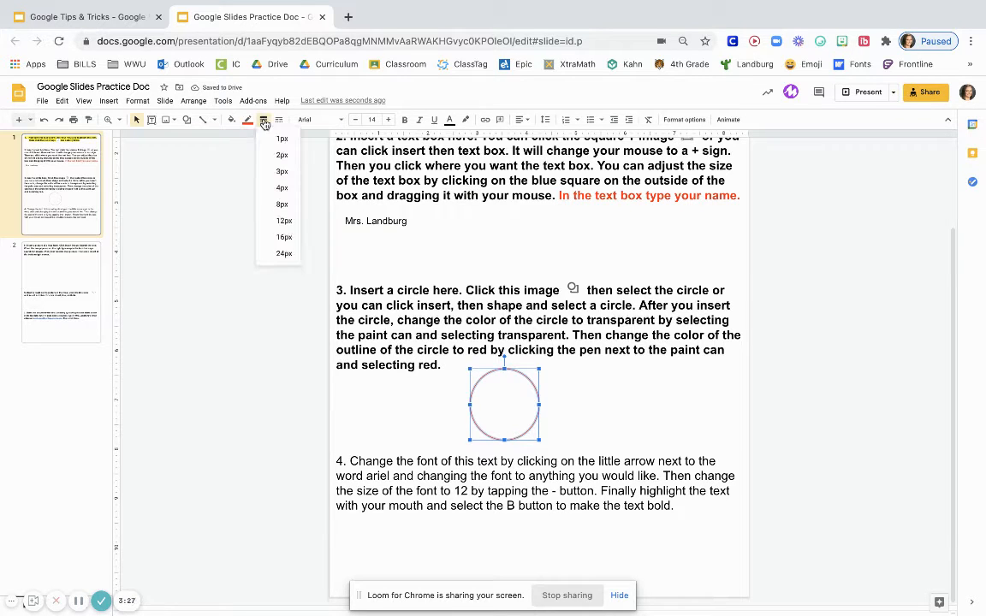
left_click(270, 204)
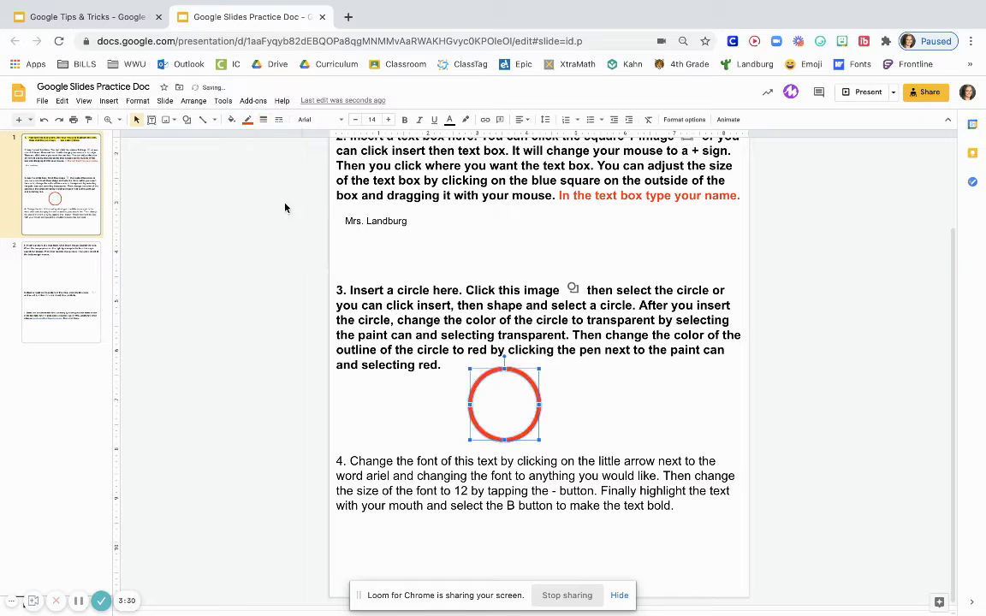
left_click(381, 383)
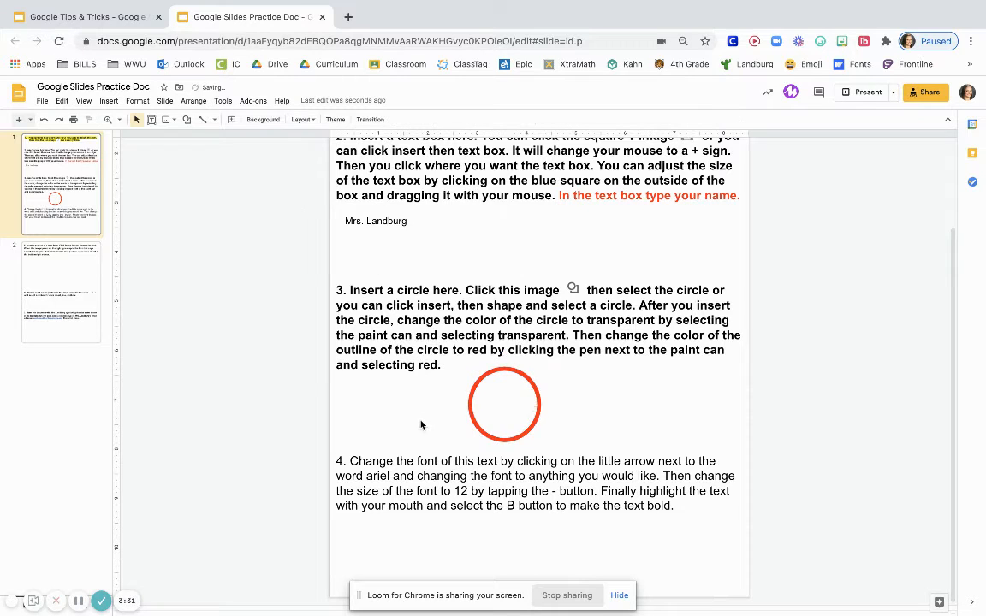
Step: Shrink the red circle to about a third of its width, keeping its upper-left corner in place
left_click(509, 431)
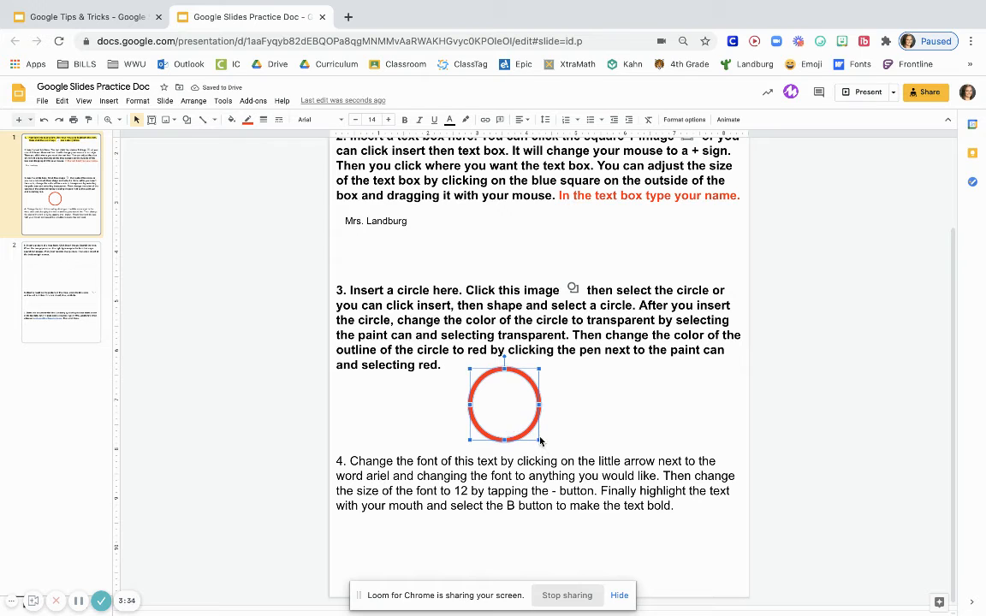
left_click_drag(540, 440, 492, 390)
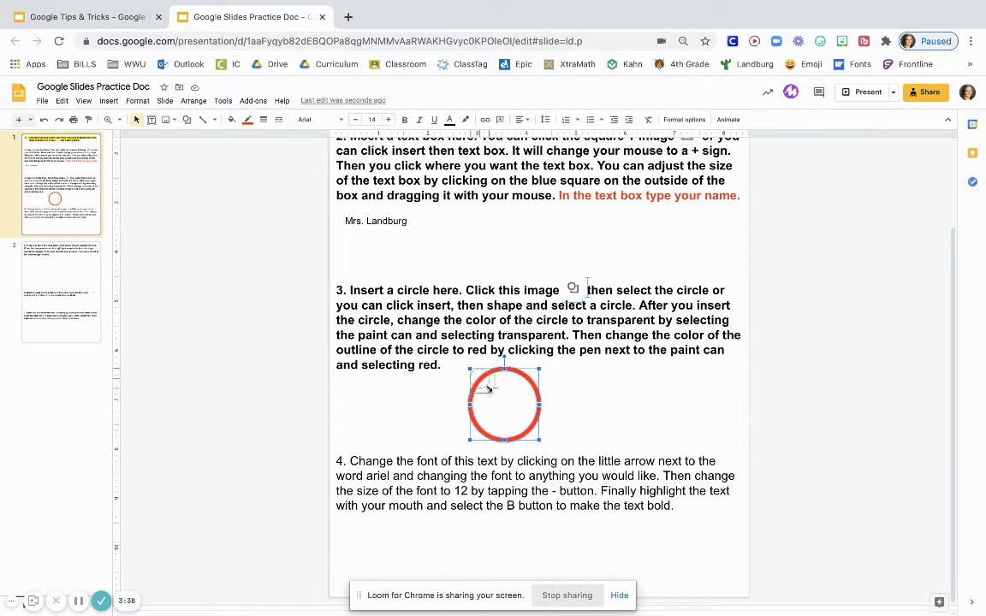
left_click(445, 416)
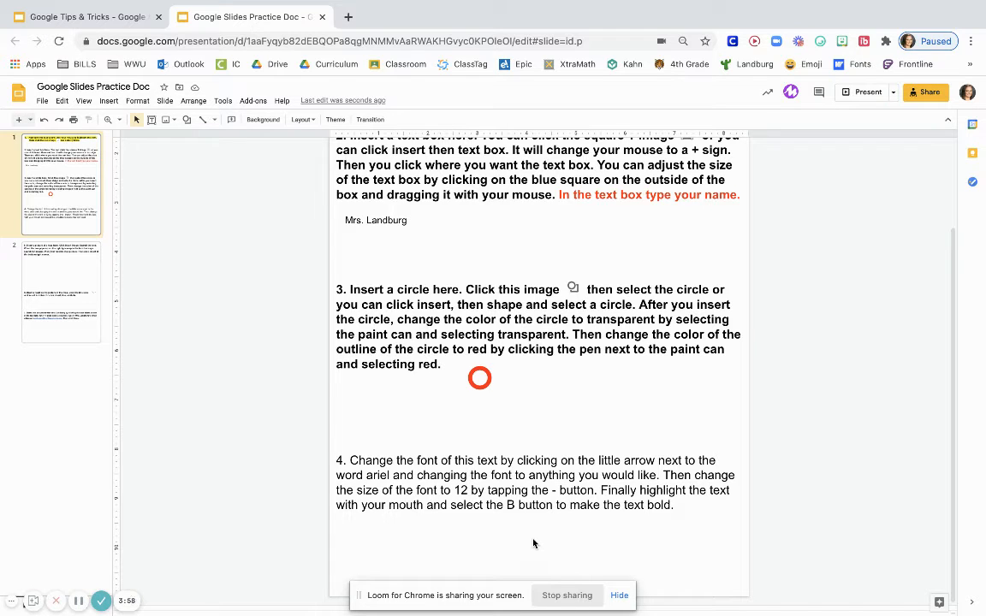
Step: Correct the word "mouth" to "mouse" in the text of instruction 4
left_click(421, 508)
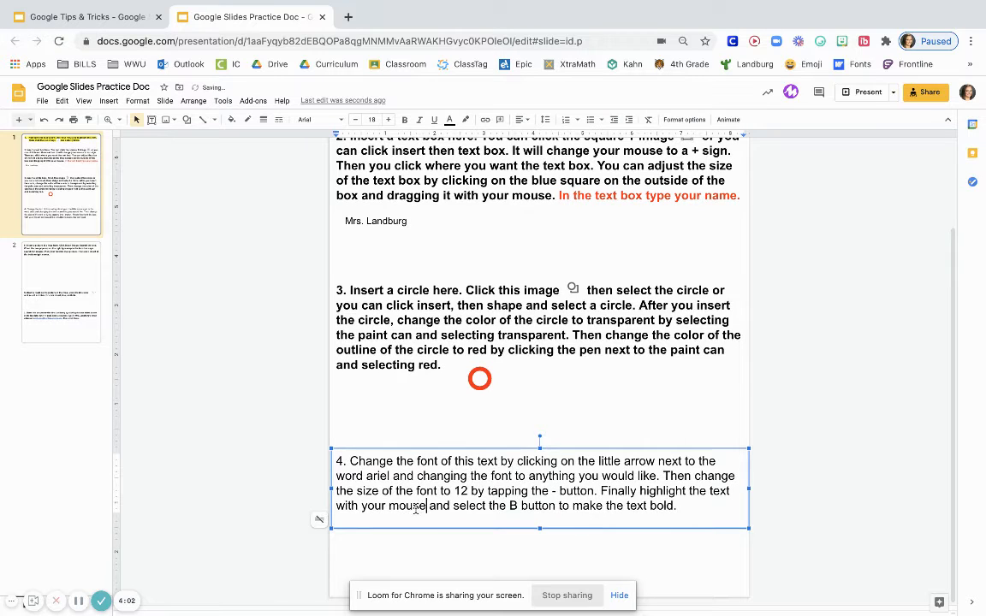
left_click(329, 495)
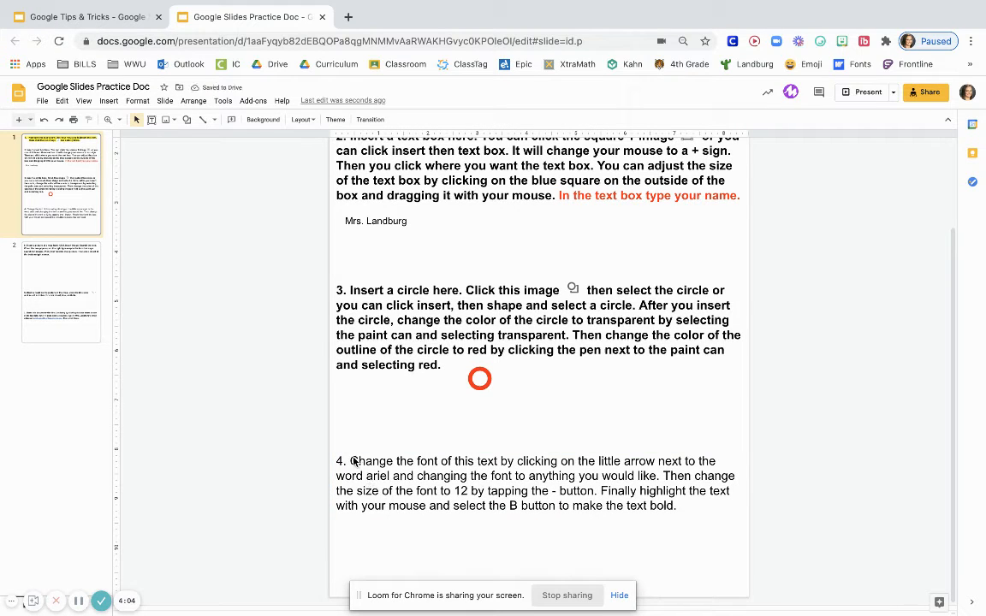
Step: Select the text of instruction 4 without its number and look through the available fonts
left_click(351, 463)
left_click_drag(351, 462, 695, 518)
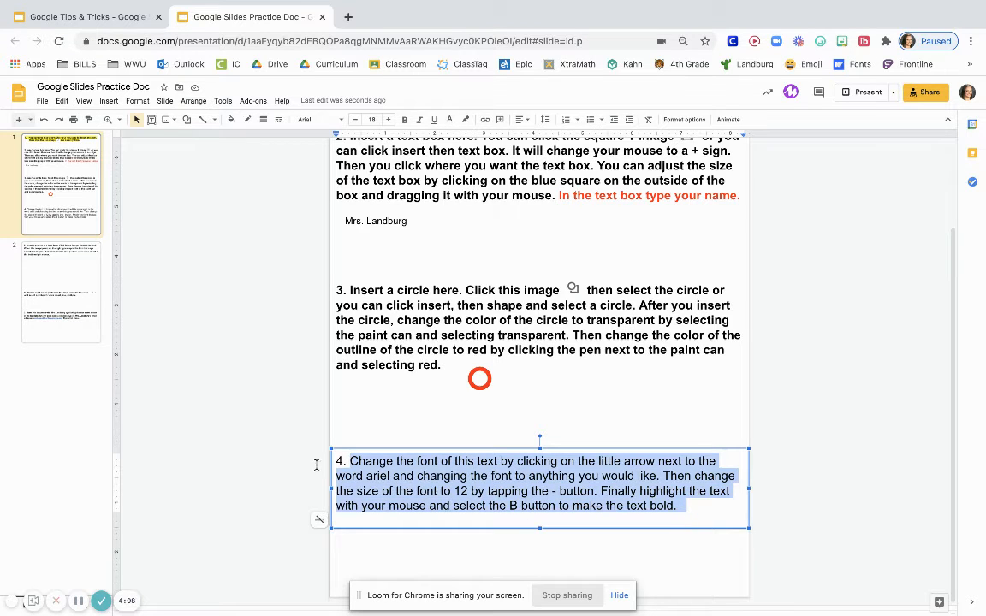
left_click(341, 120)
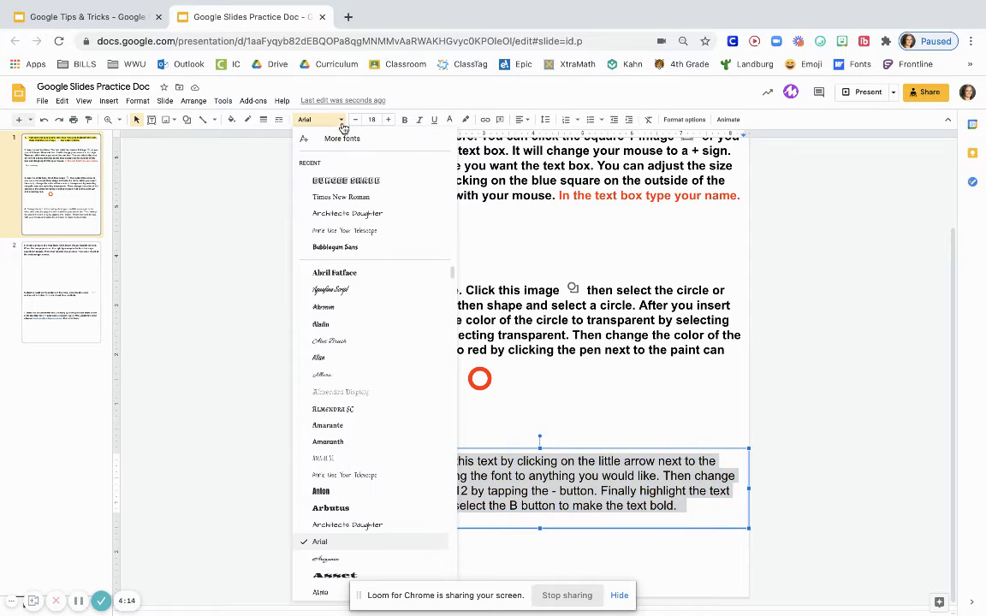
scroll(350, 418, "down", 1)
scroll(350, 419, "down", 1)
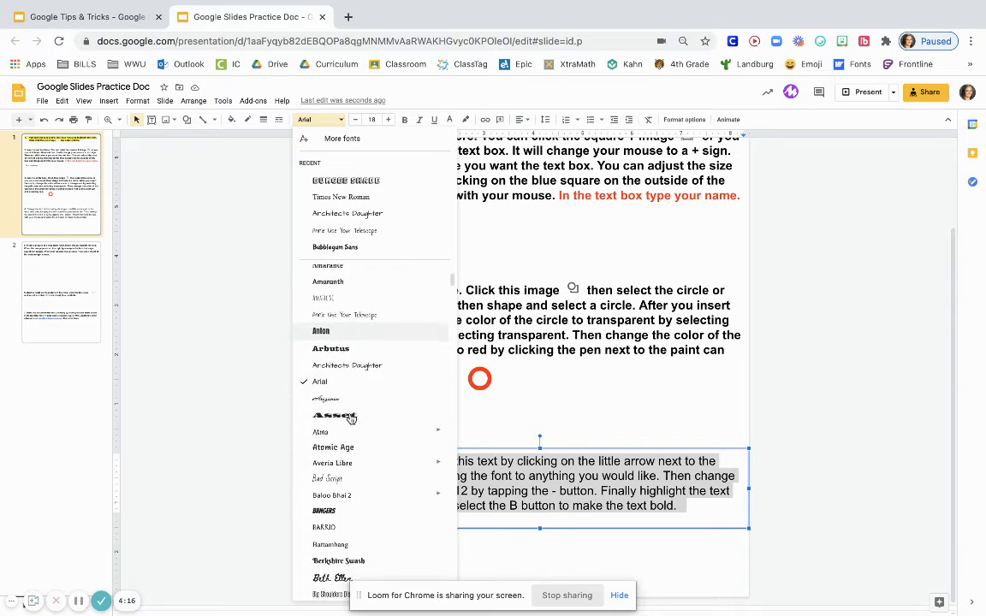
scroll(350, 418, "up", 3)
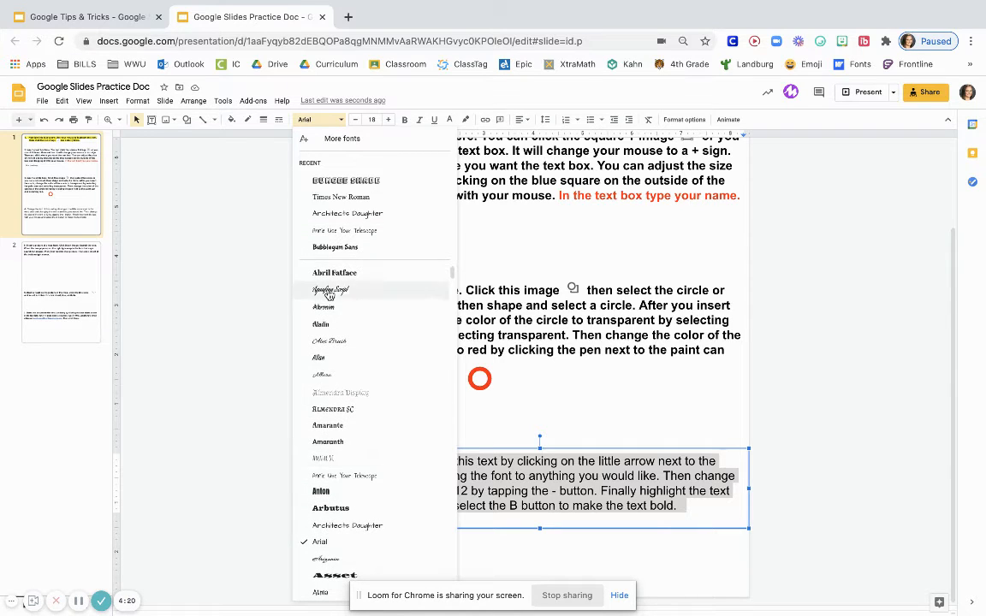
Step: Examine the additional fonts on offer and their script, category and sorting options, without adding any
left_click(352, 144)
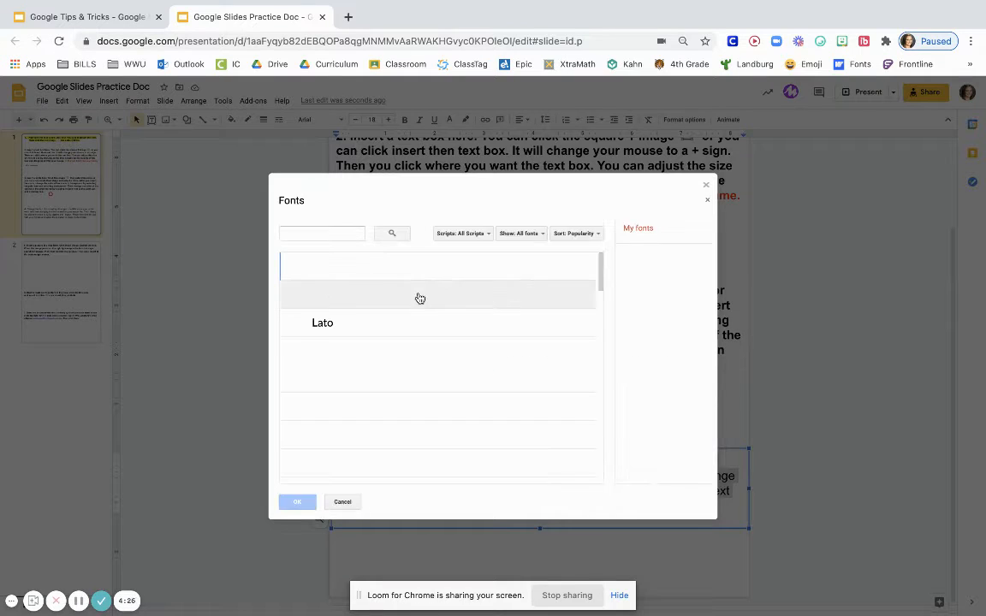
scroll(381, 424, "down", 3)
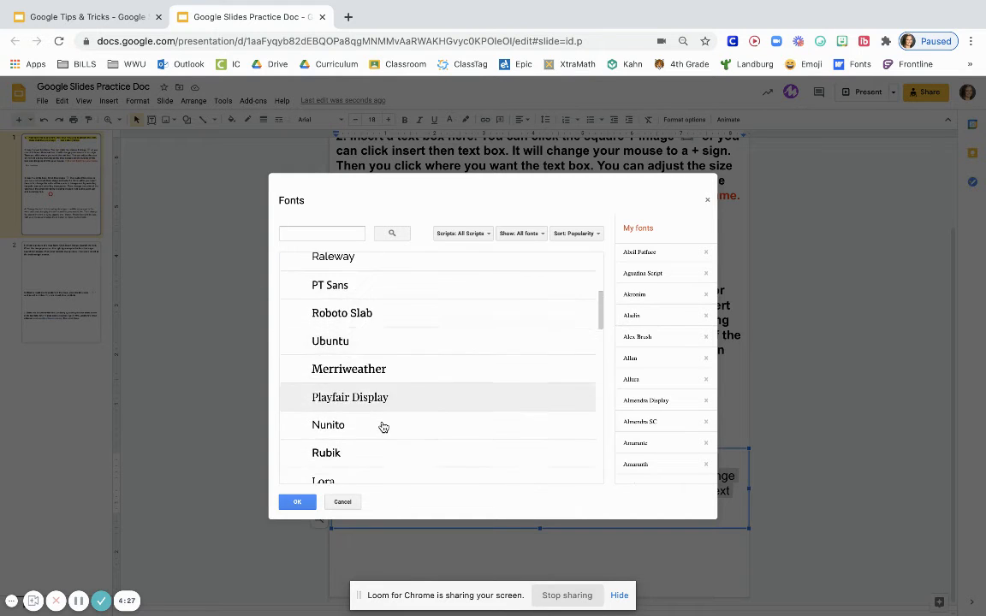
scroll(381, 427, "down", 6)
scroll(411, 353, "up", 3)
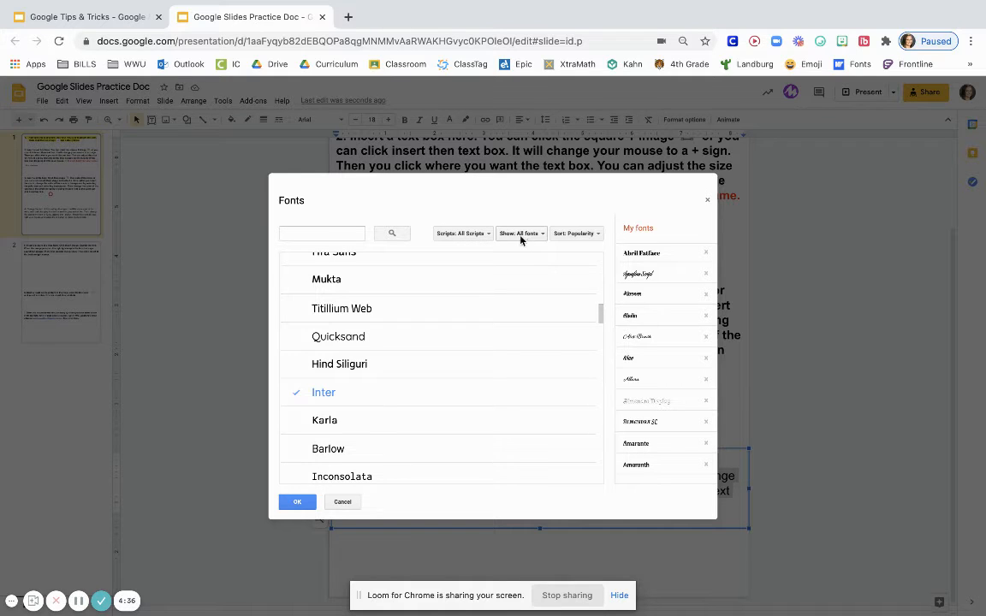
left_click(469, 233)
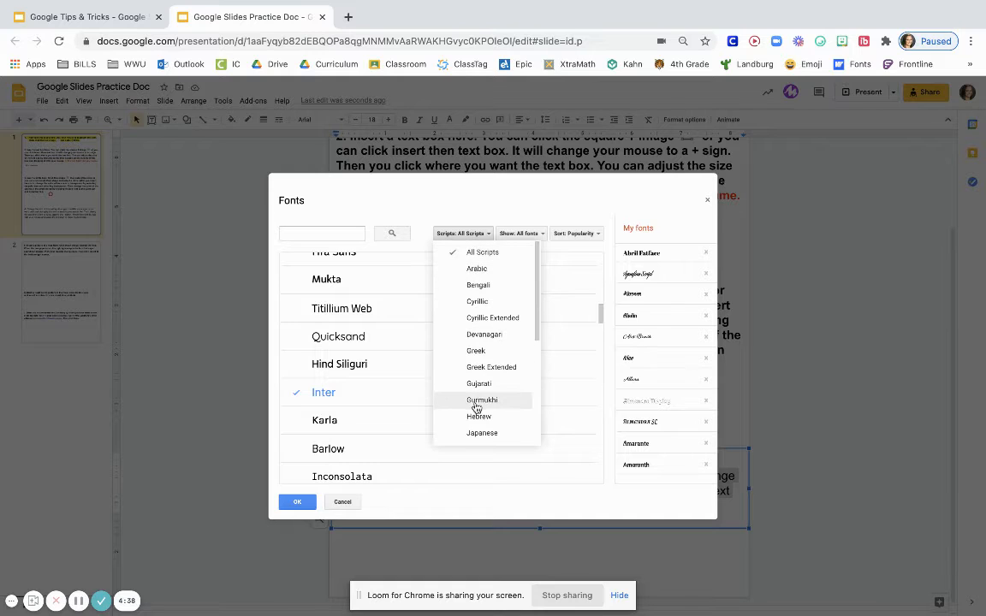
left_click(538, 234)
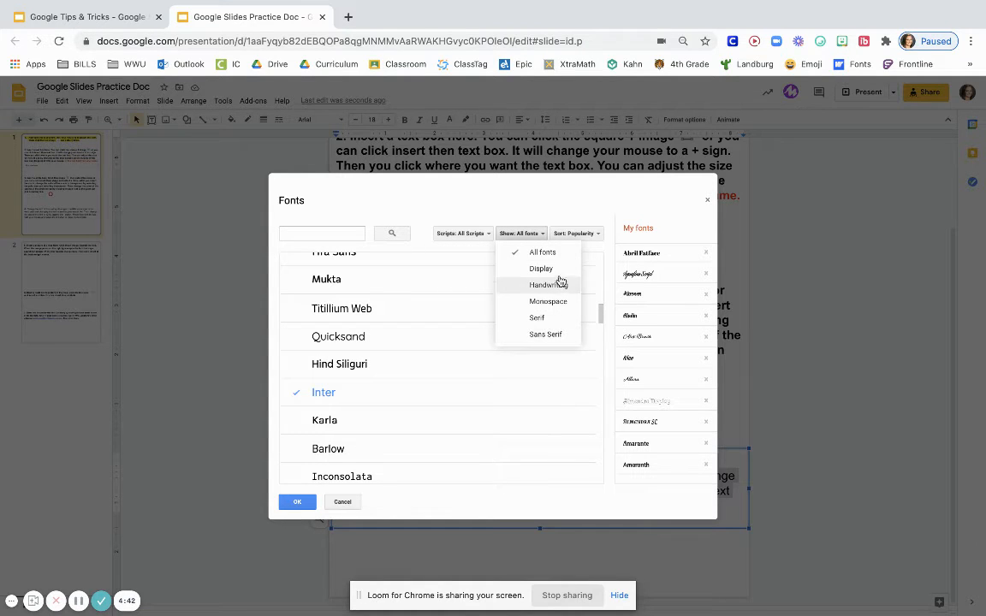
left_click(576, 233)
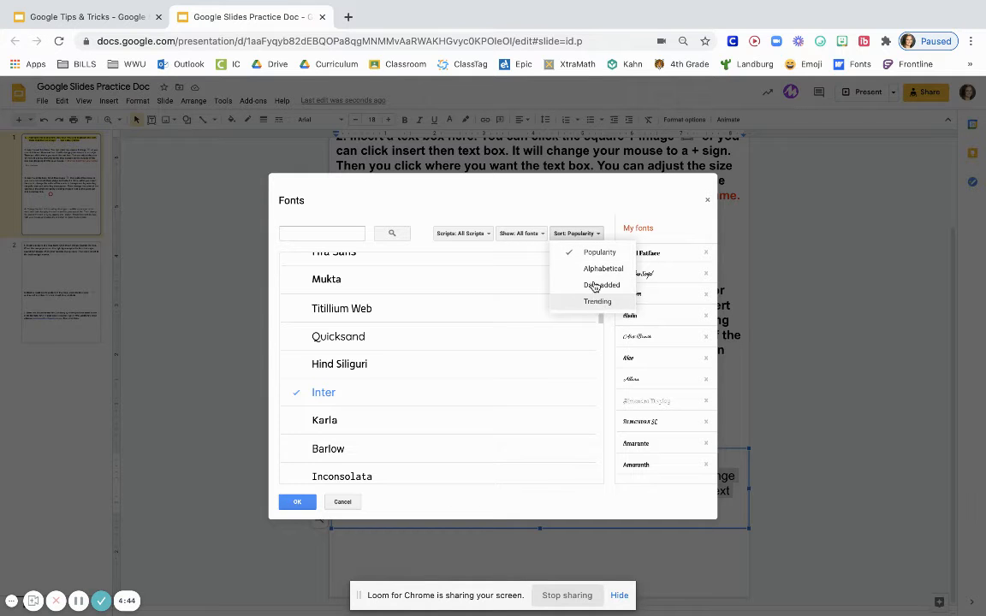
scroll(377, 331, "up", 3)
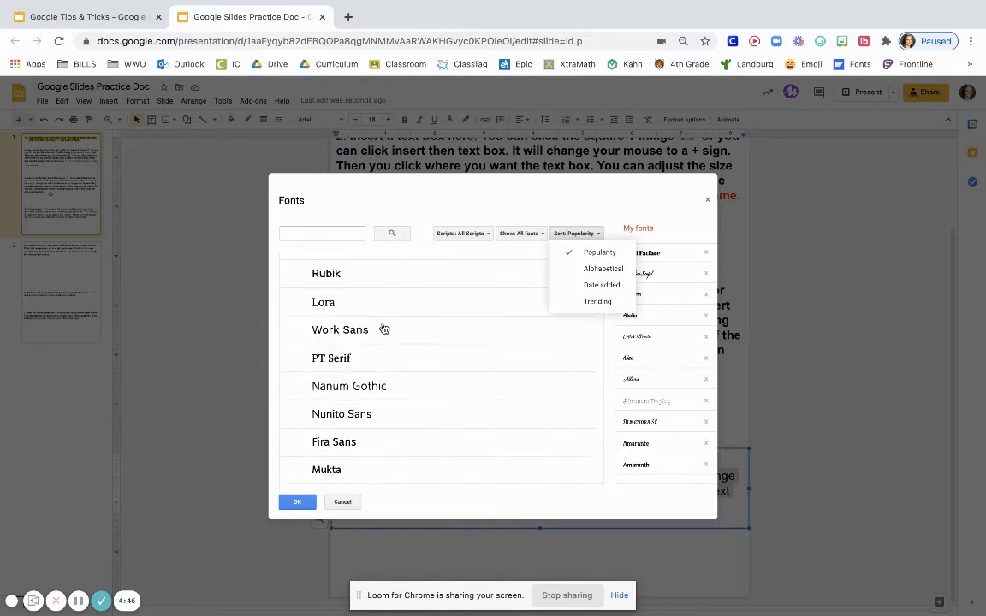
scroll(385, 329, "up", 5)
scroll(384, 329, "down", 1)
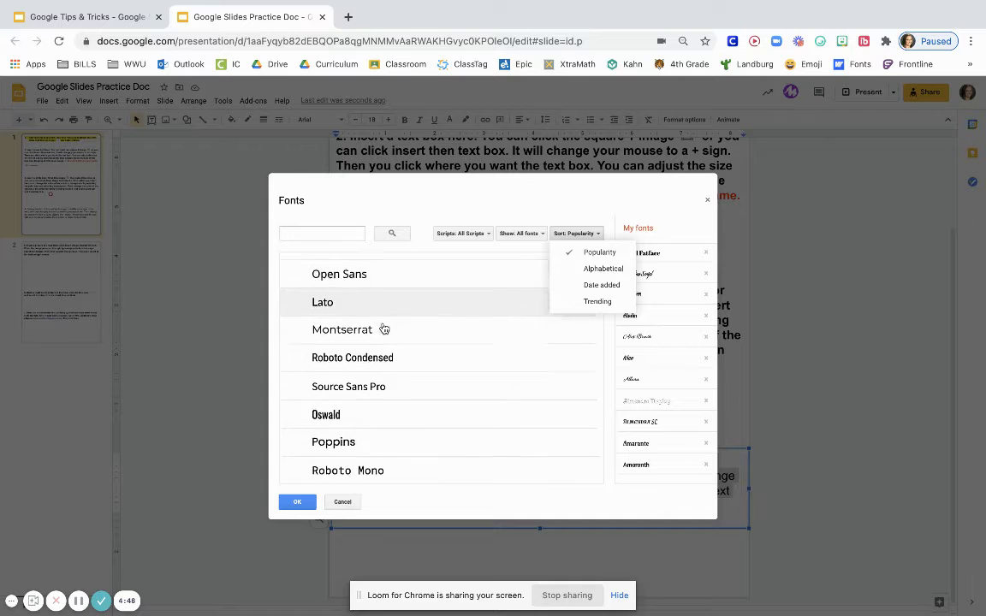
scroll(394, 326, "down", 3)
scroll(384, 370, "down", 20)
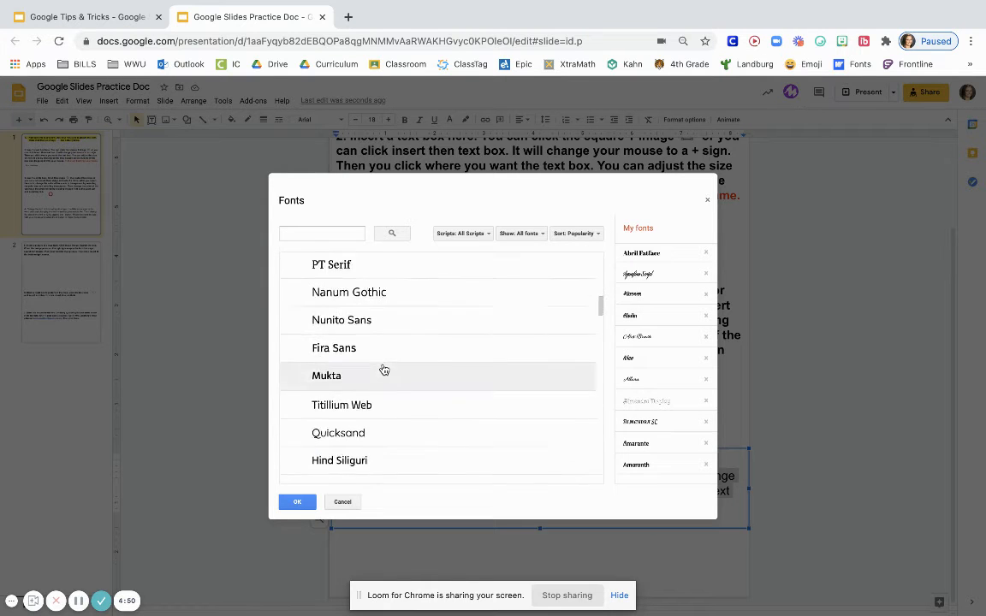
scroll(383, 369, "down", 10)
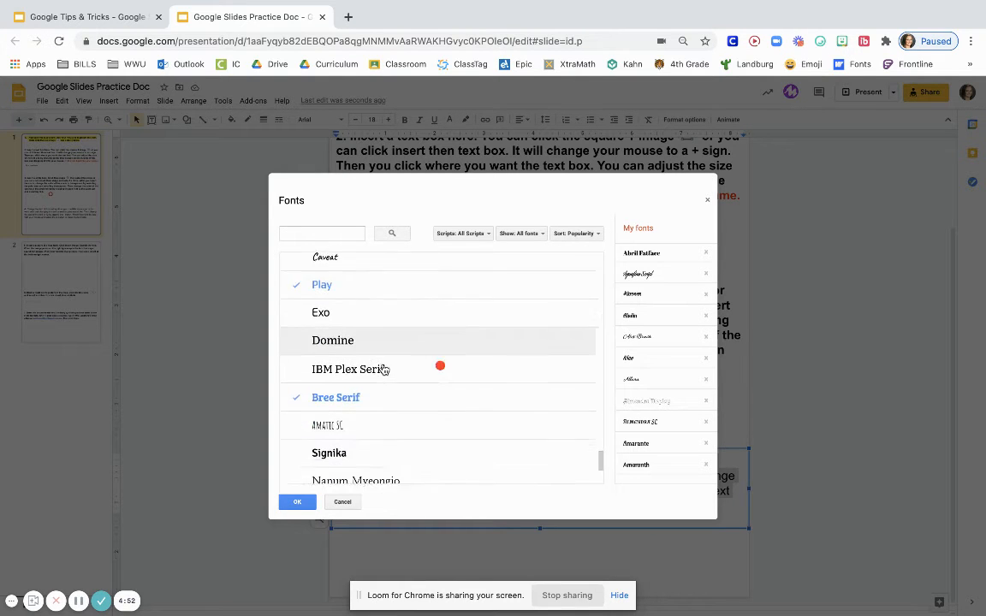
left_click(338, 504)
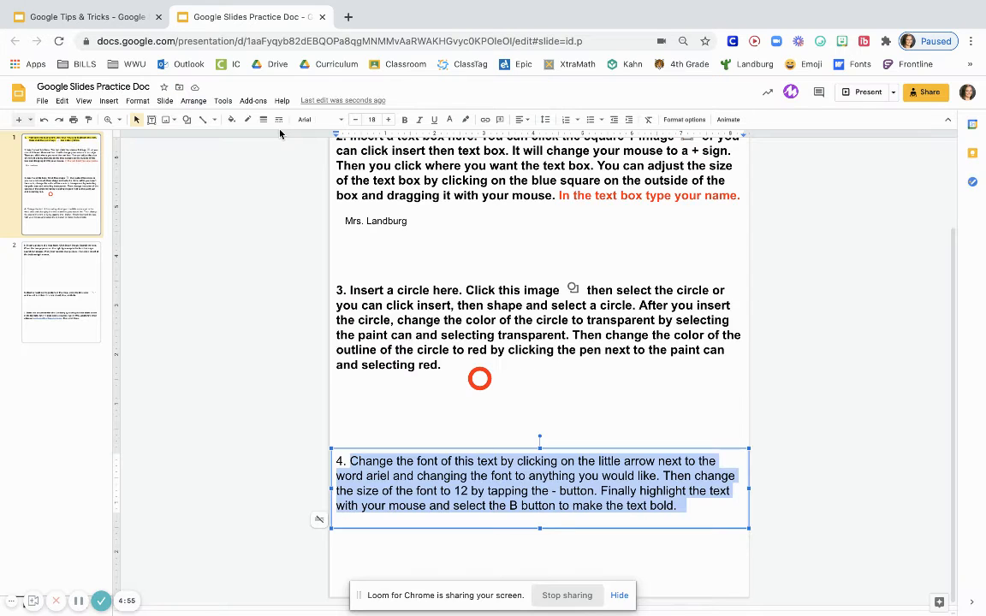
Step: Set the selected text of instruction 4 to the Cherry Cream Soda font
left_click(342, 122)
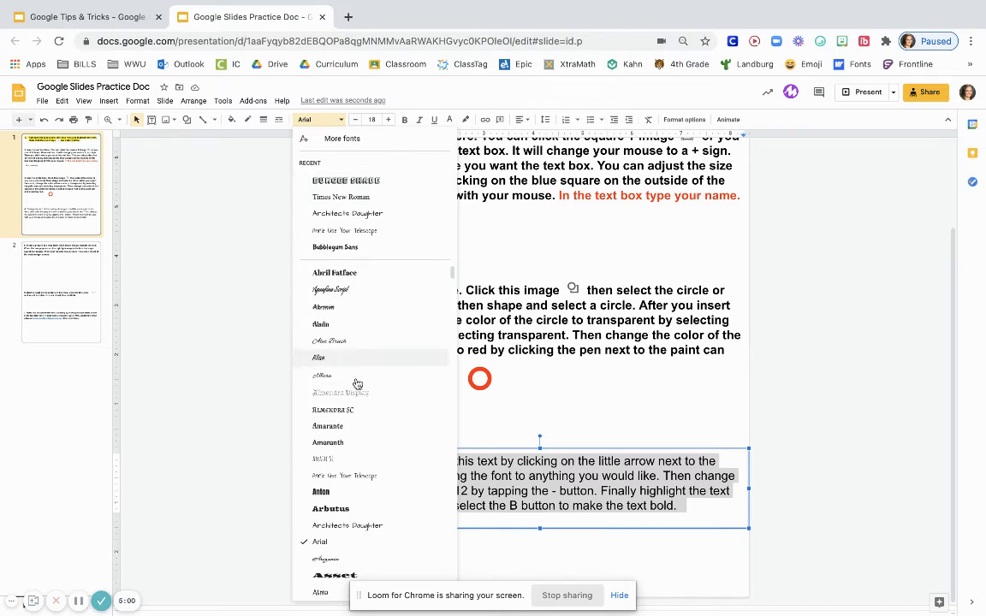
scroll(357, 398, "down", 10)
scroll(359, 405, "down", 1)
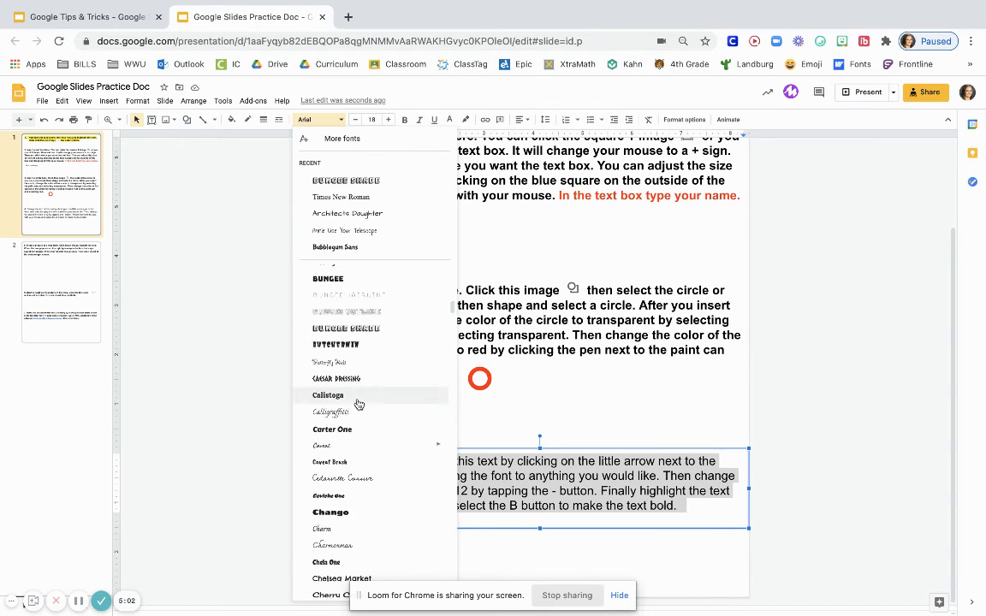
scroll(350, 441, "down", 2)
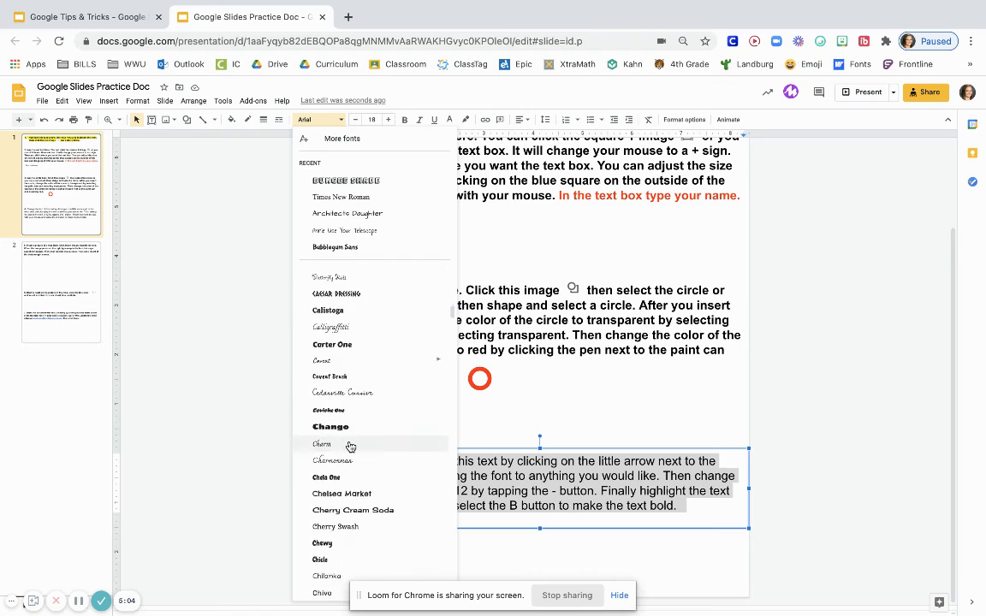
scroll(349, 446, "down", 5)
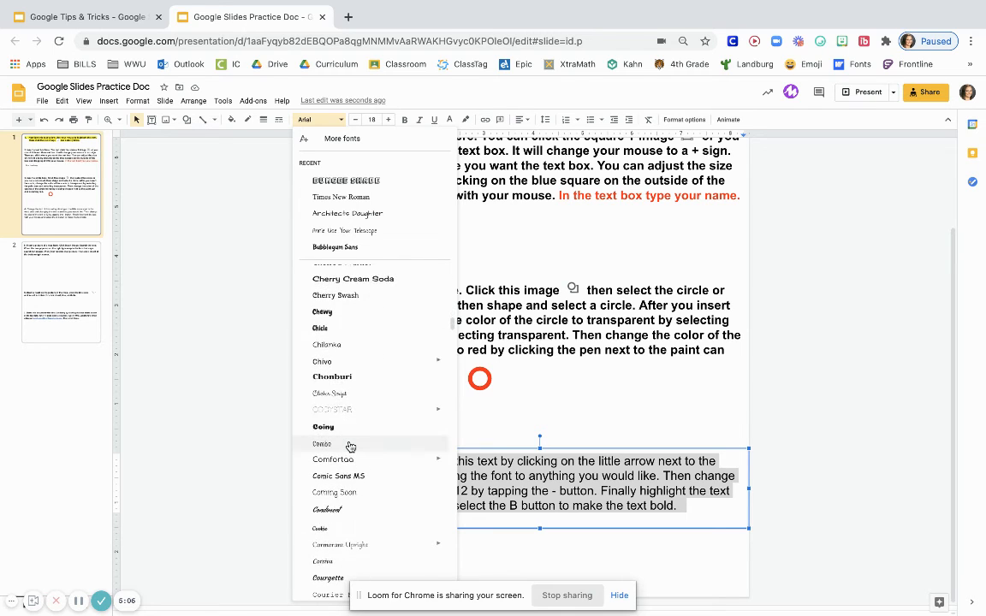
left_click(381, 291)
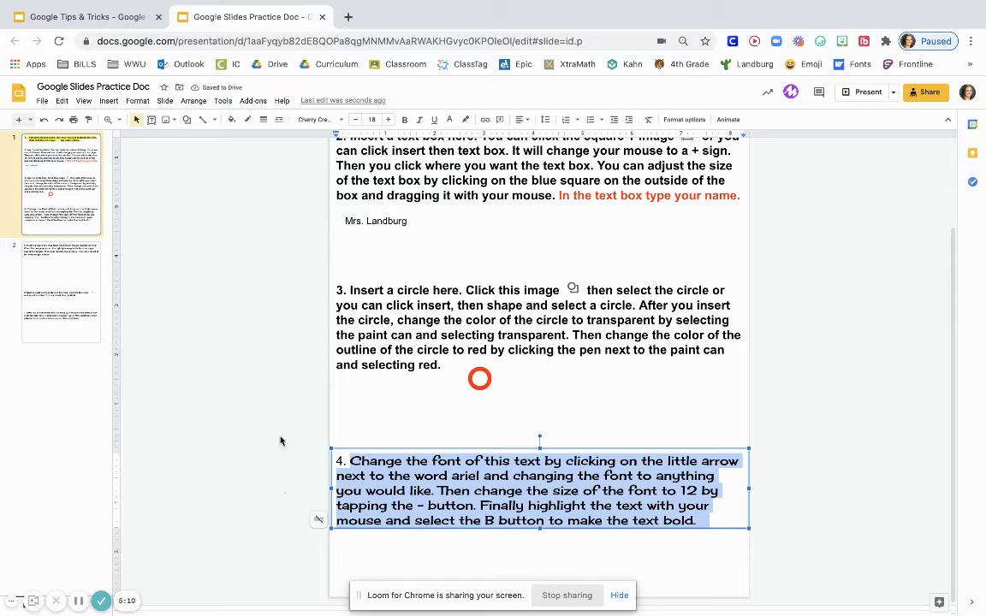
Step: Reduce the selected text of instruction 4 to font size 12 and make it bold
left_click(356, 124)
left_click(357, 124)
left_click(356, 124)
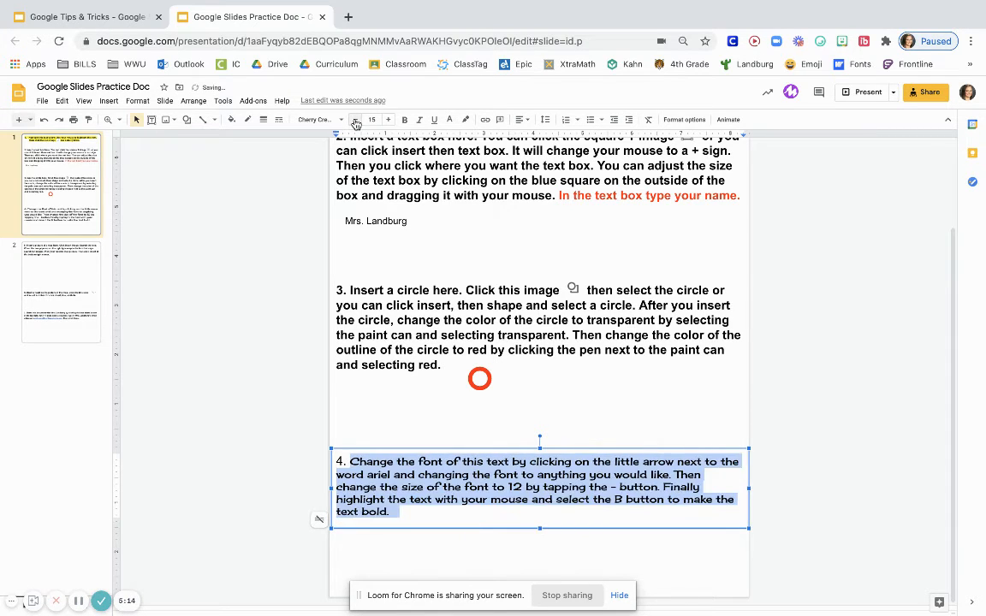
left_click(356, 124)
left_click(356, 121)
left_click(357, 121)
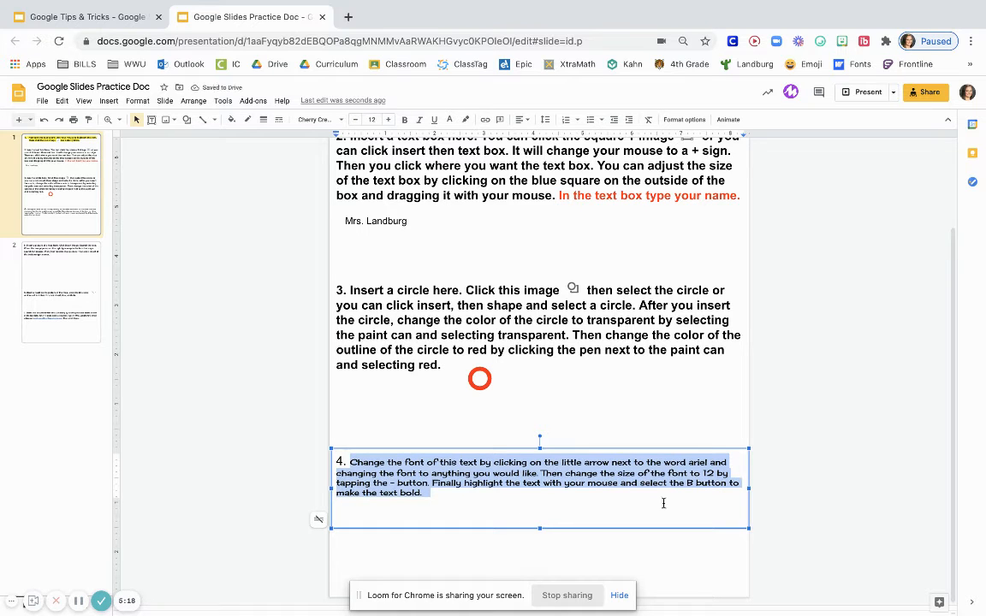
left_click(405, 121)
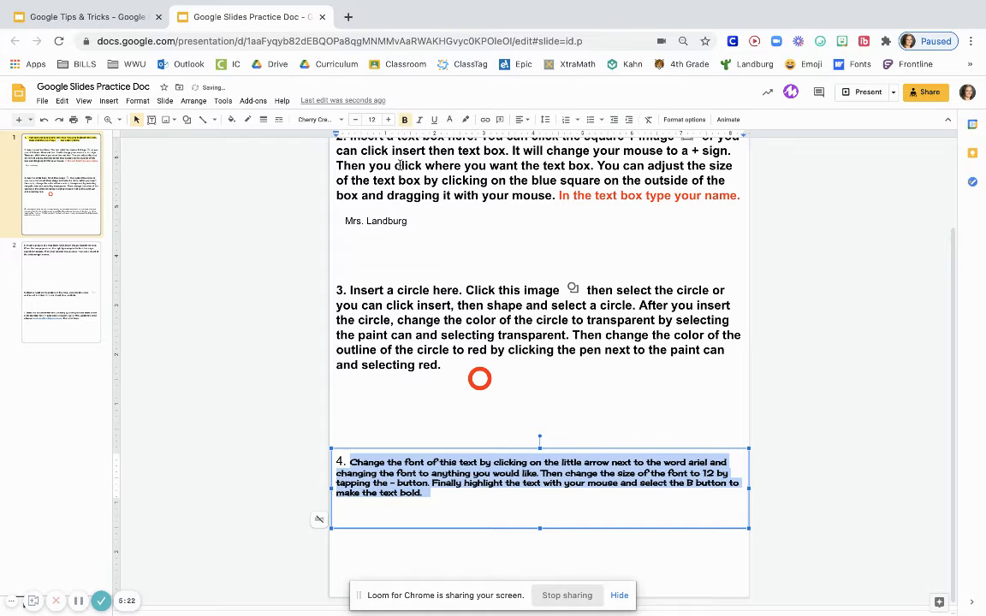
left_click(297, 423)
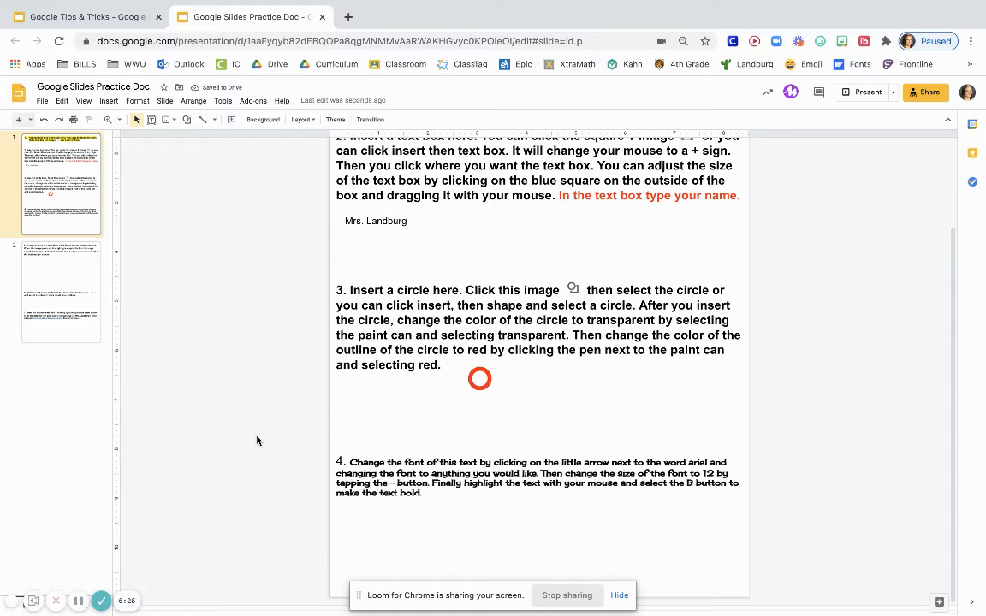
Step: On slide 2, start inserting an image from the web for instruction 5 and search for "map"
left_click(79, 274)
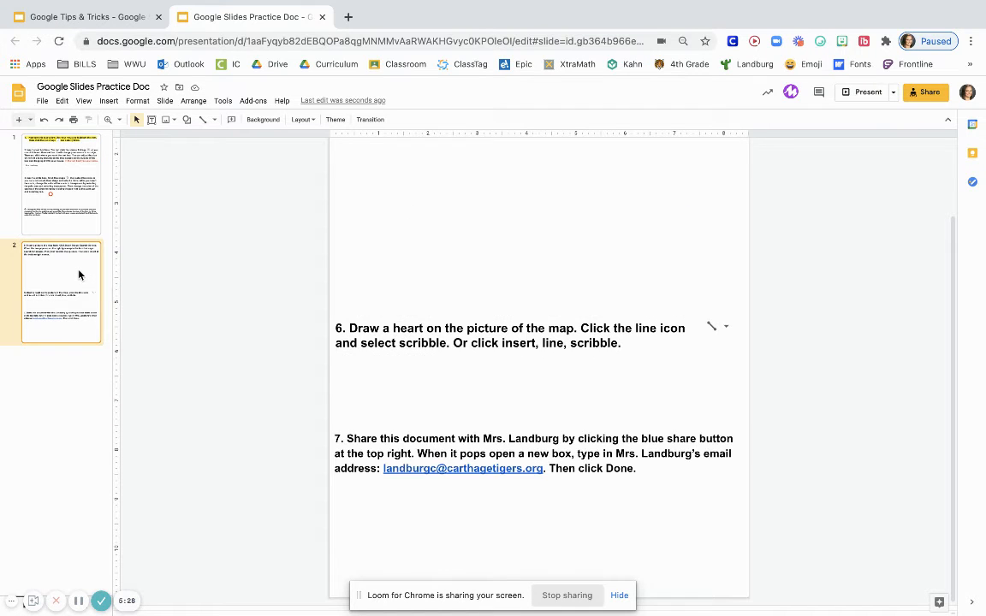
scroll(368, 314, "up", 2)
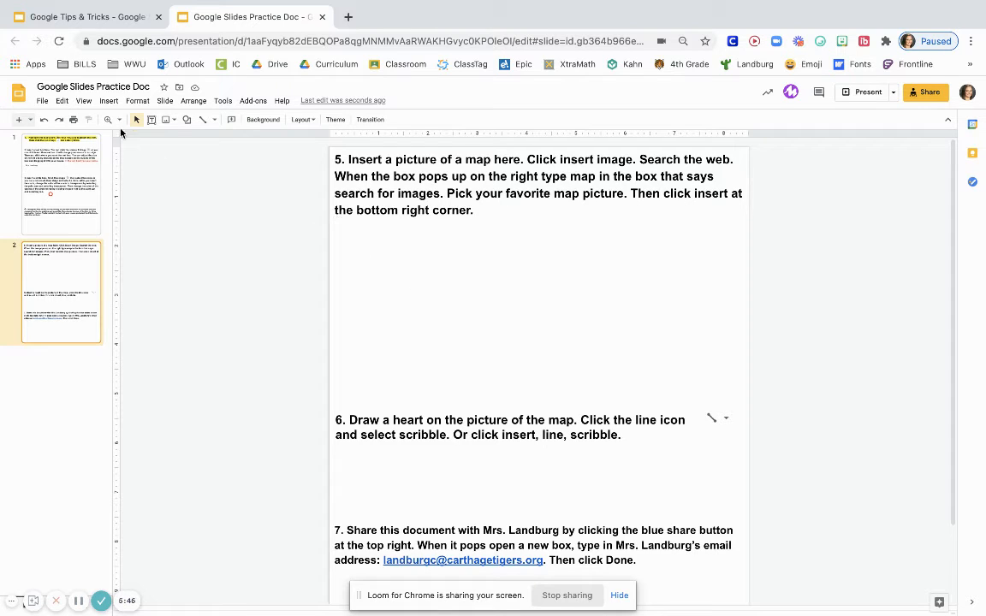
left_click(109, 101)
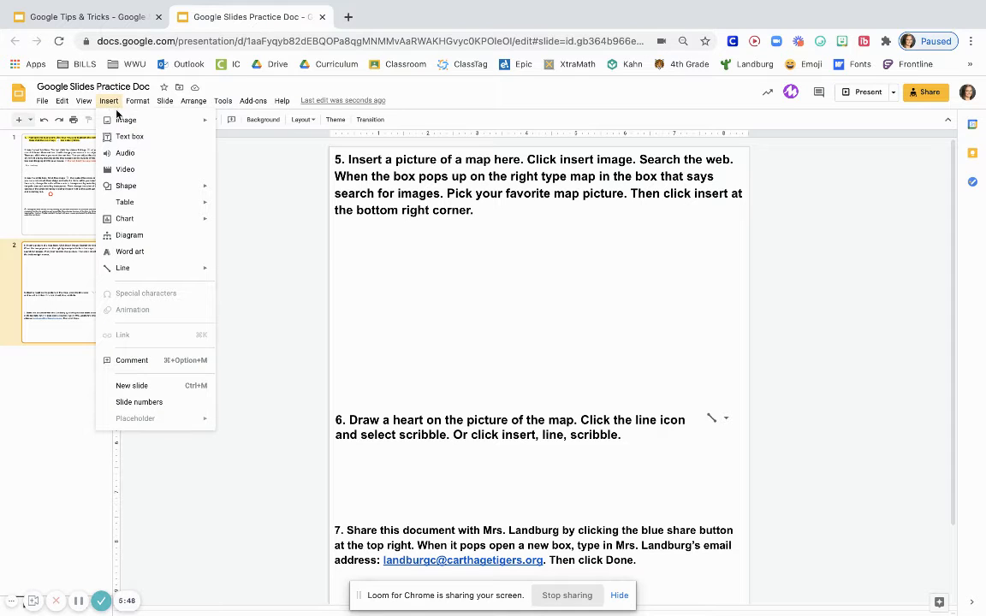
mouse_move(127, 121)
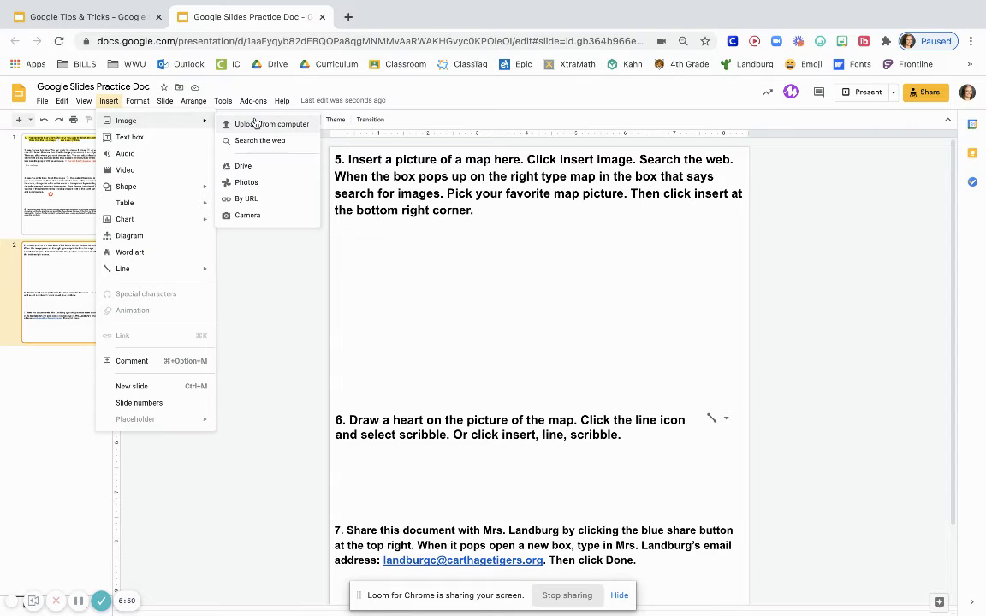
left_click(255, 145)
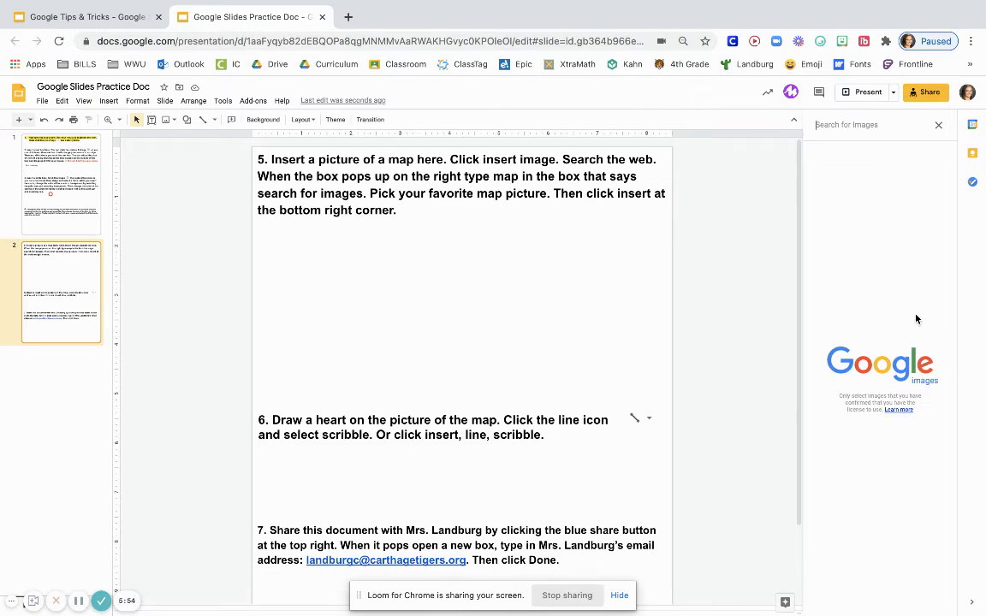
type("map")
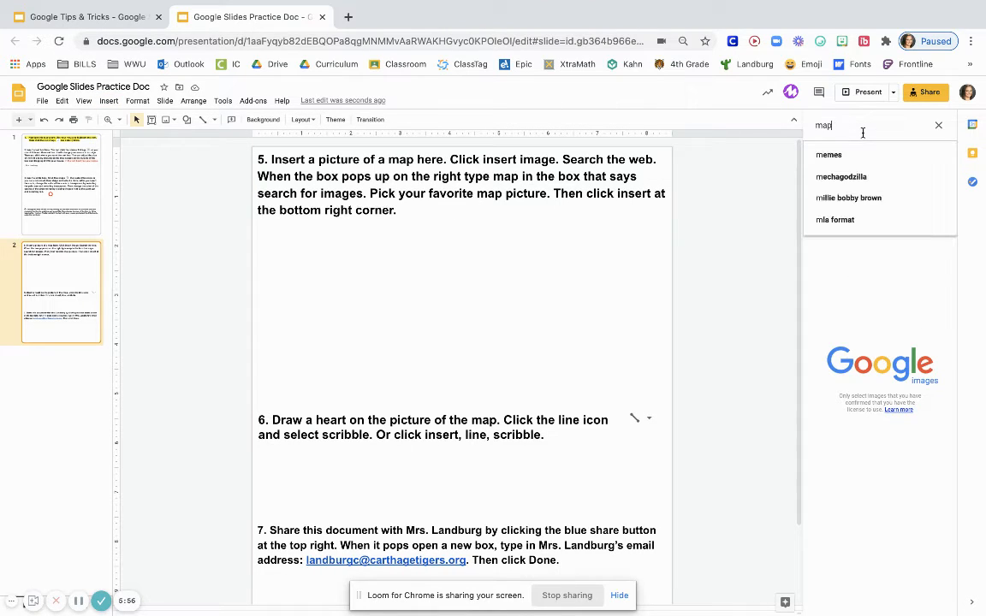
key("Return")
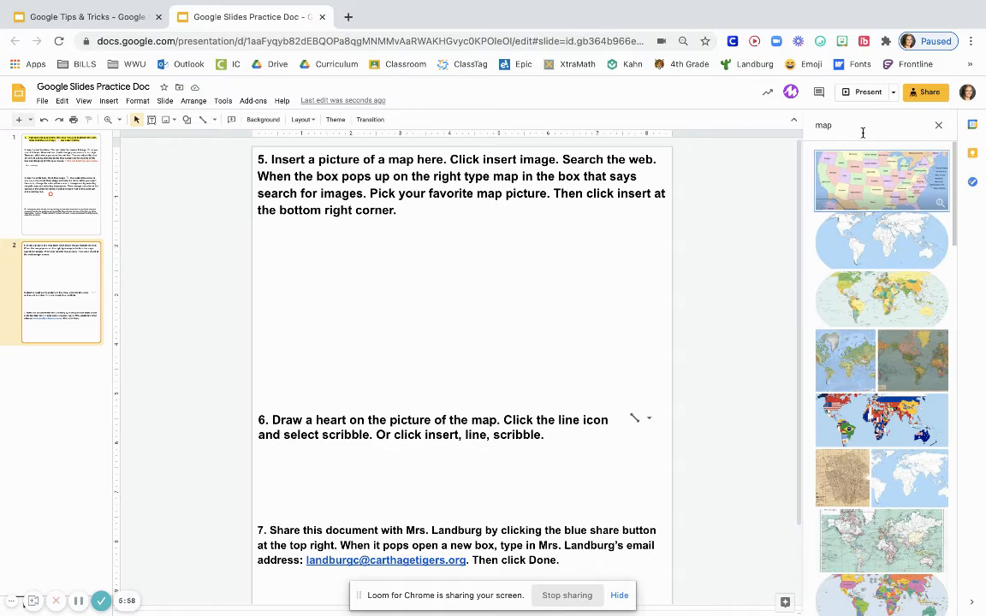
Step: Browse the map images and insert the coloured map of the United States with labelled states on slide 2
scroll(890, 361, "down", 5)
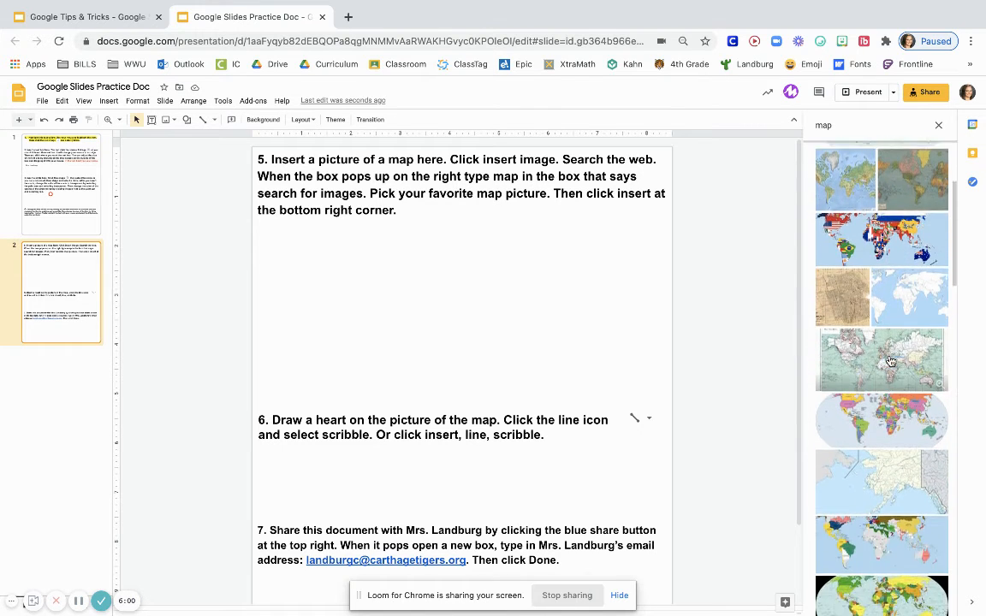
scroll(891, 361, "up", 8)
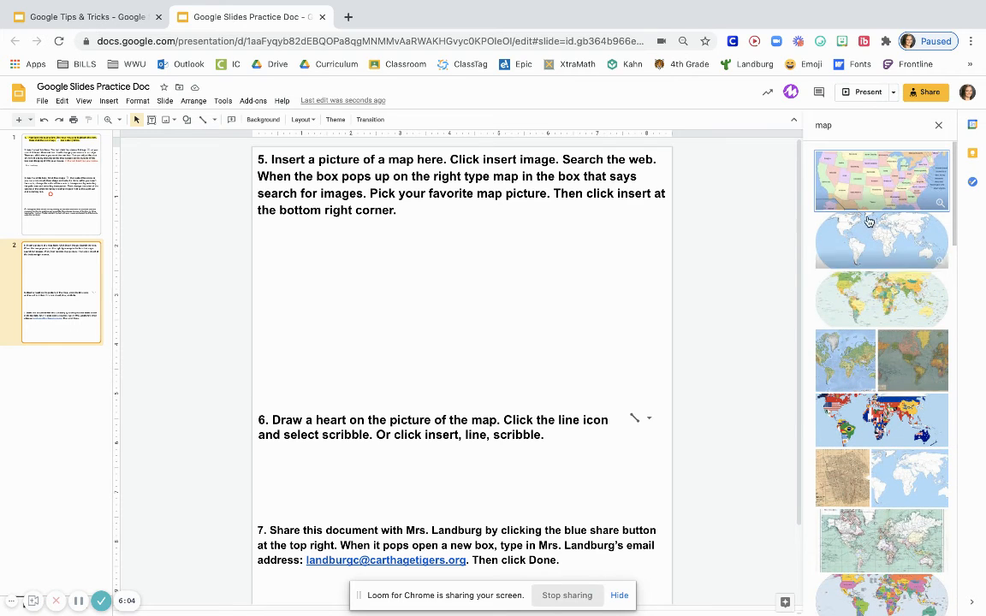
left_click(869, 180)
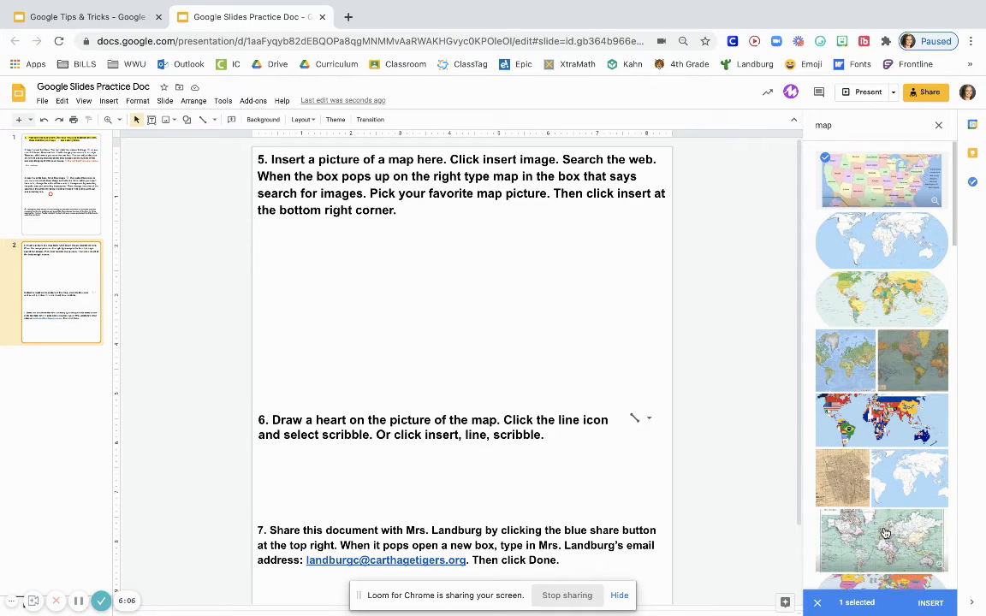
left_click(931, 604)
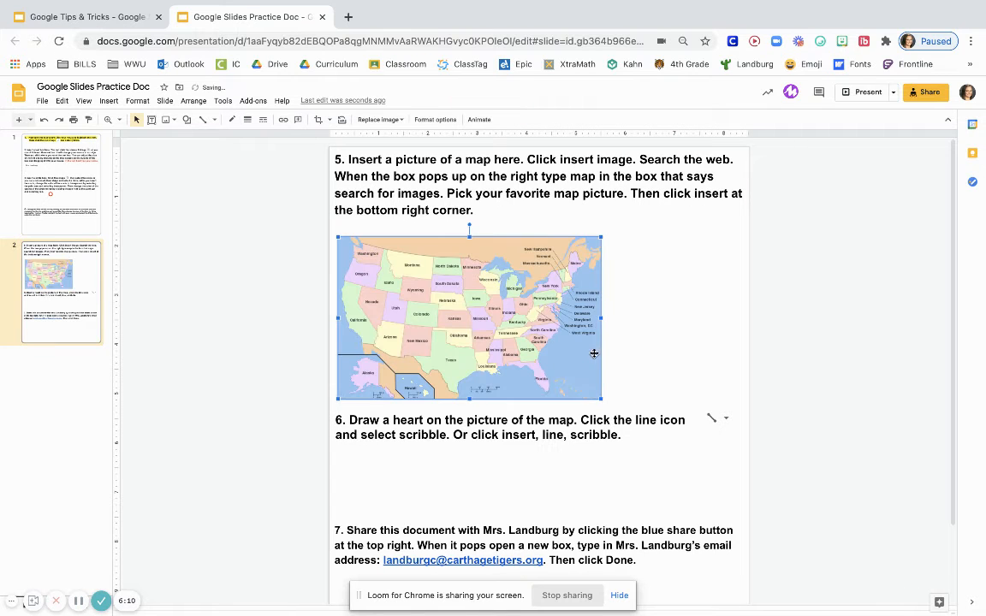